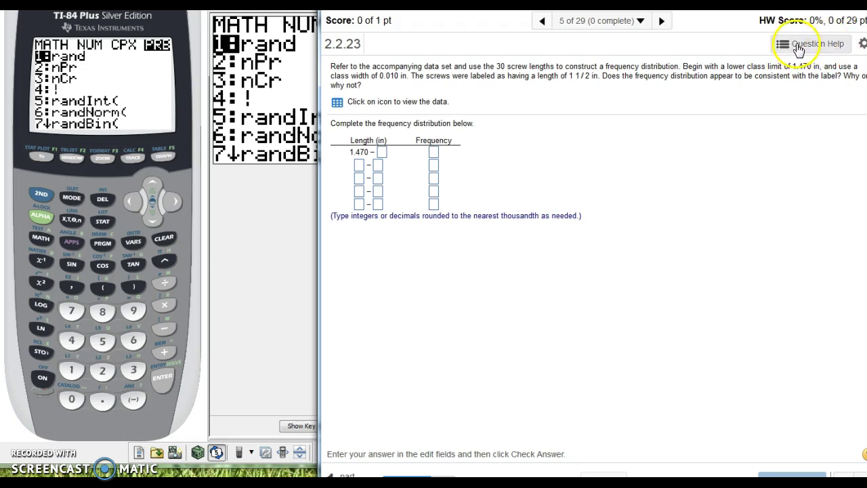
# Start an Ask My Instructor message about question 2.2.23 from Question Help, then close it.
pyautogui.click(798, 46)
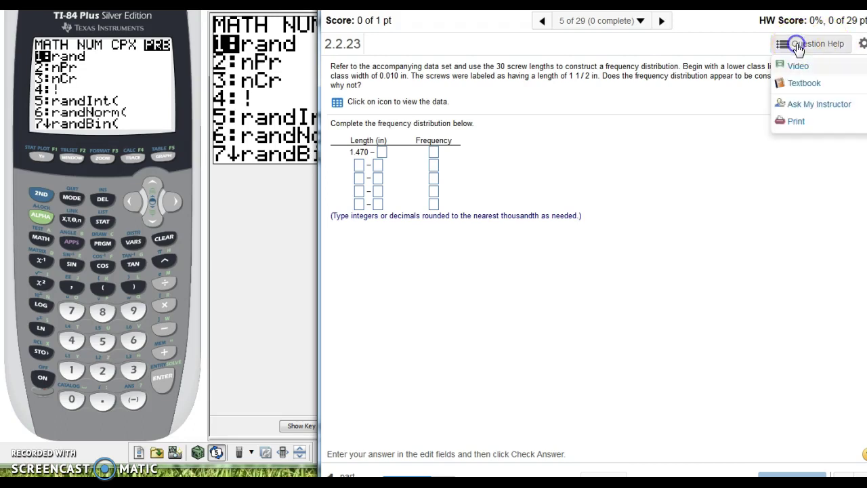
pyautogui.click(814, 105)
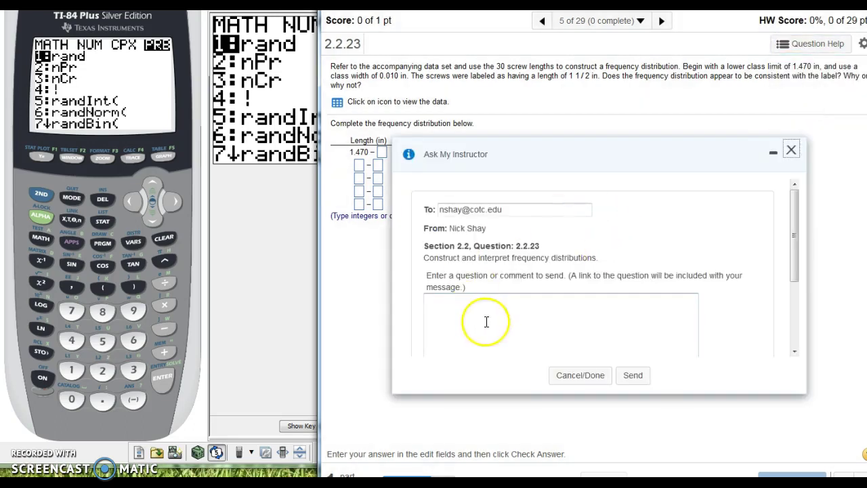
pyautogui.click(488, 321)
pyautogui.click(791, 150)
# Close the instructor message without sending and select the second class's lower-limit box.
pyautogui.click(792, 150)
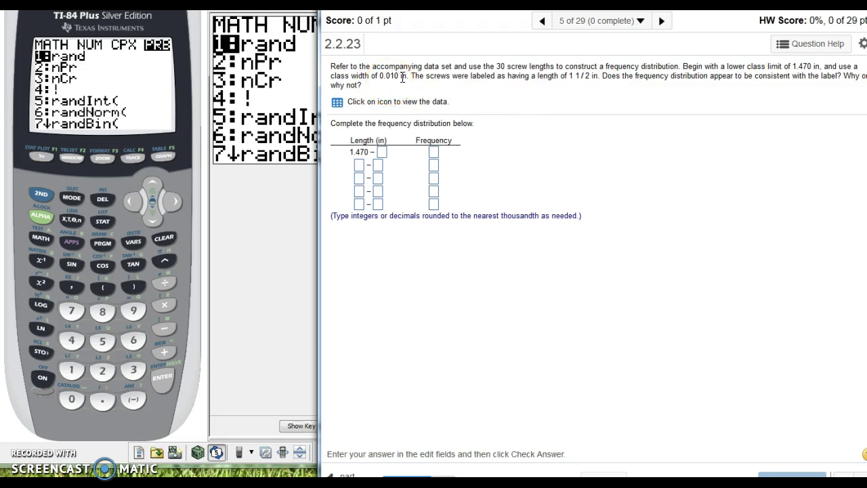
pyautogui.click(377, 204)
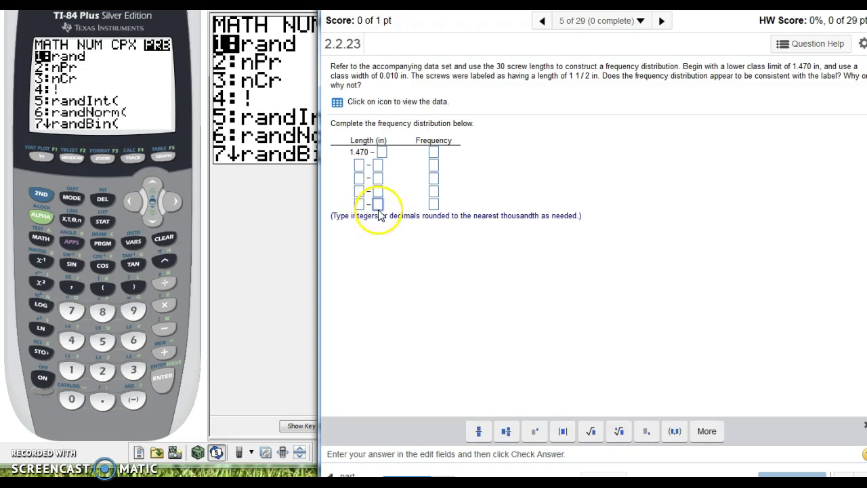
pyautogui.click(359, 165)
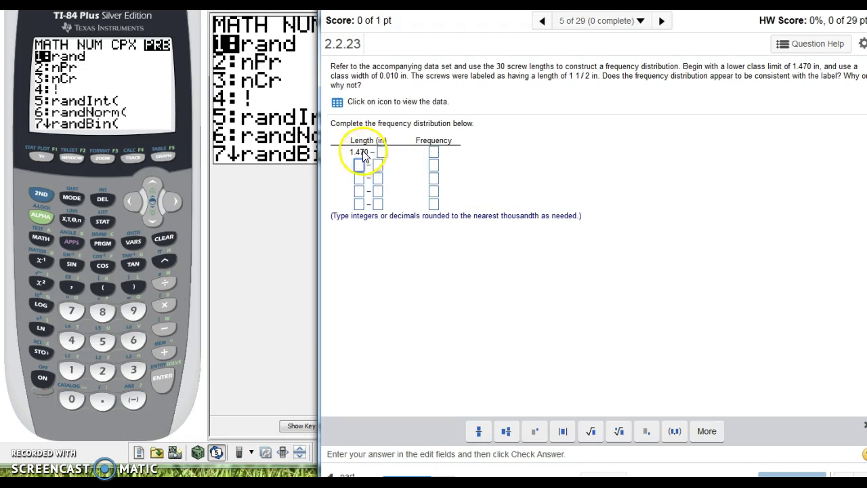
# Stay on the question page after selecting the 0.010 class width, and reselect the row-2 lower-limit box.
pyautogui.doubleClick(391, 76)
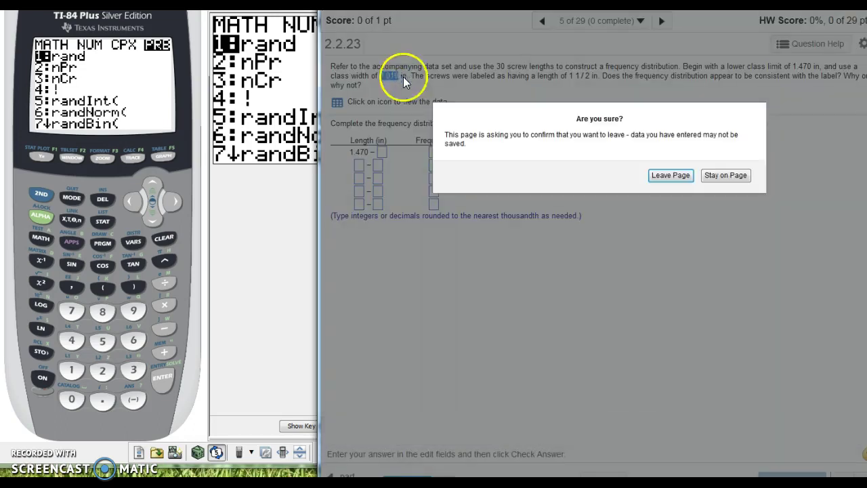
pyautogui.click(725, 175)
pyautogui.click(391, 78)
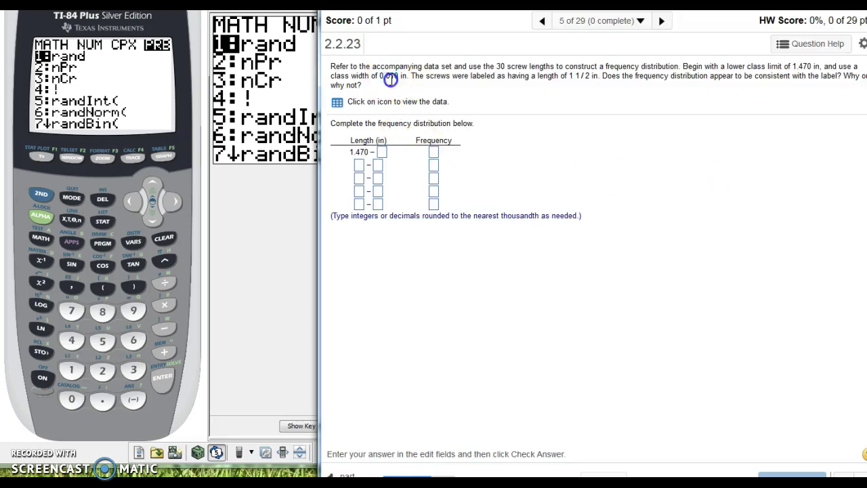
pyautogui.click(359, 164)
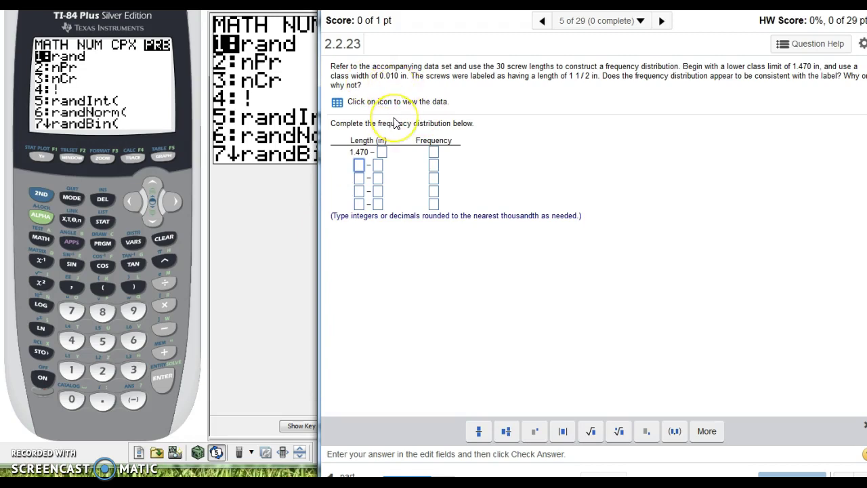
# Enter lower class limits 1.480, 1.490, 1.500 and 1.510, correcting a mistyped 1.450.
pyautogui.write('480')
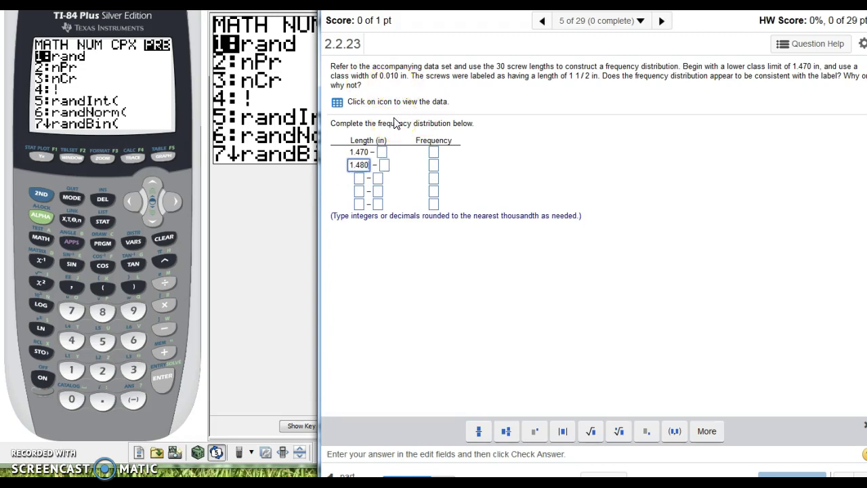
pyautogui.click(358, 179)
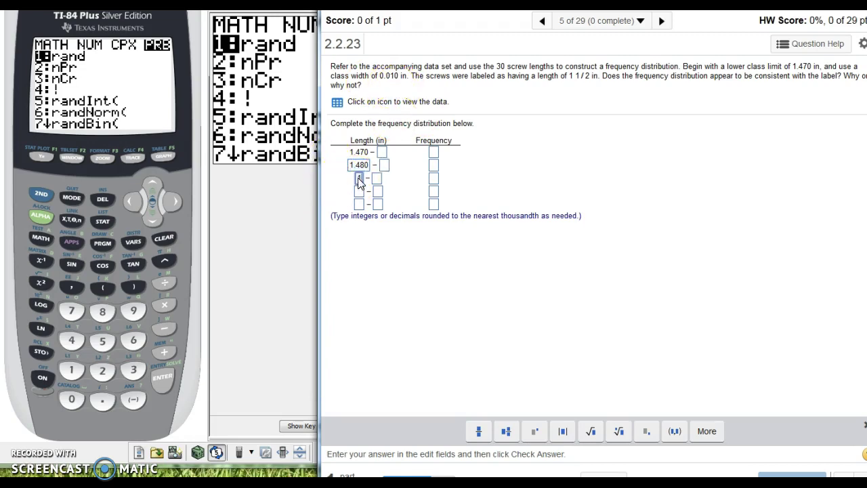
pyautogui.write('1.490')
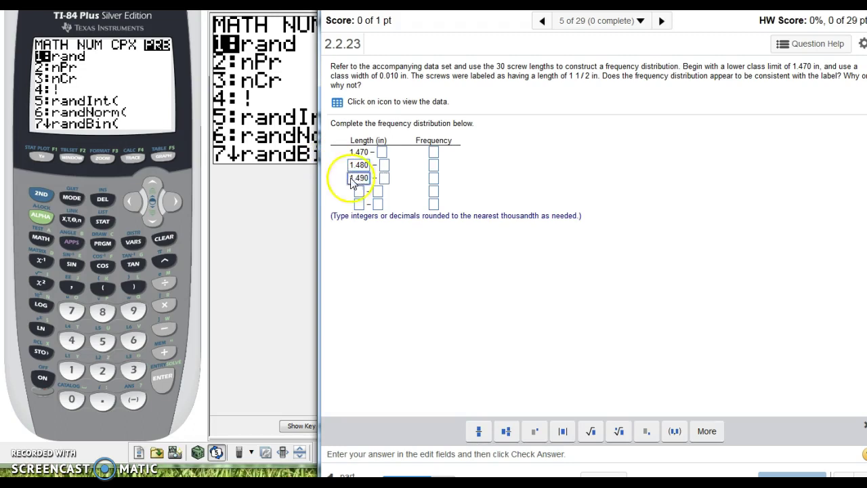
pyautogui.click(357, 194)
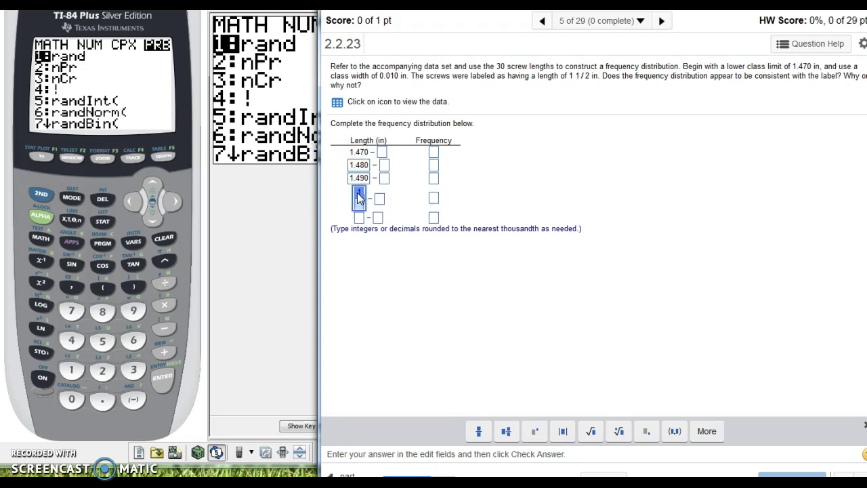
pyautogui.click(351, 199)
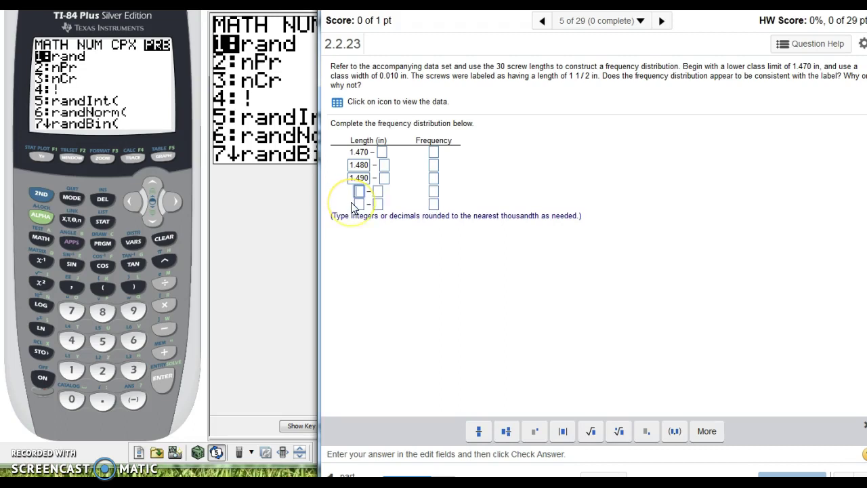
pyautogui.write('1.450')
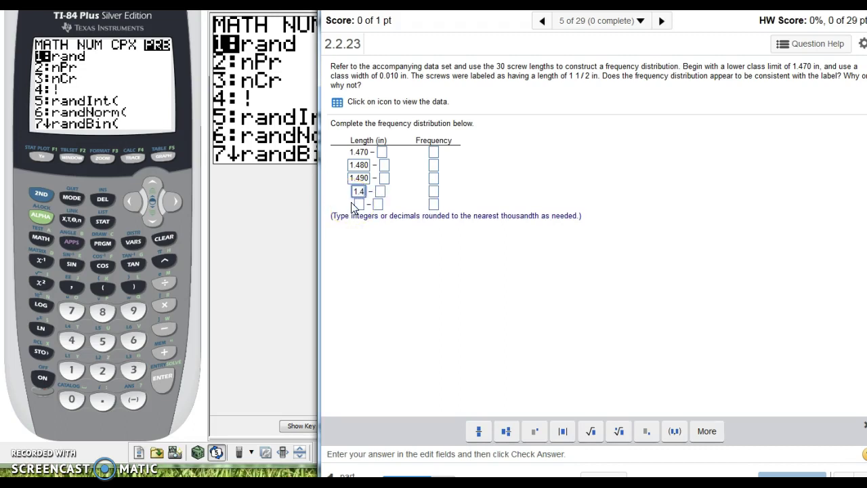
pyautogui.press('BackSpace')
pyautogui.press('BackSpace')
pyautogui.press('BackSpace')
pyautogui.press('BackSpace')
pyautogui.write('500')
pyautogui.click(355, 205)
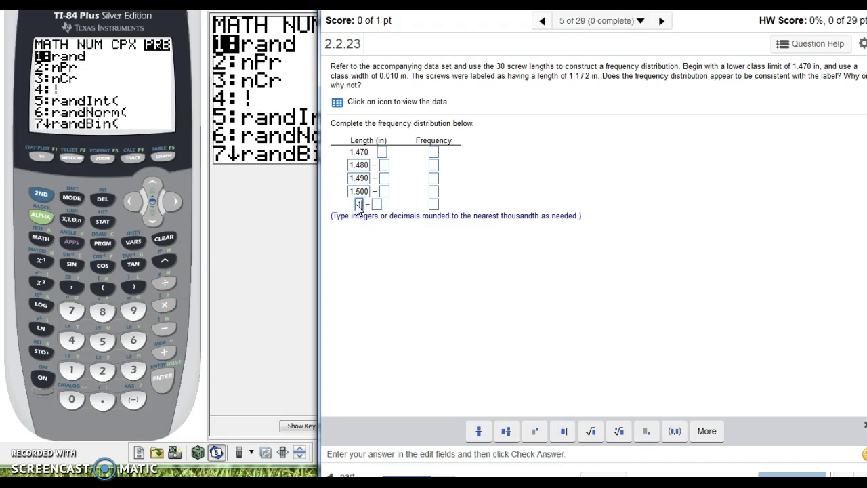
pyautogui.write('1.510')
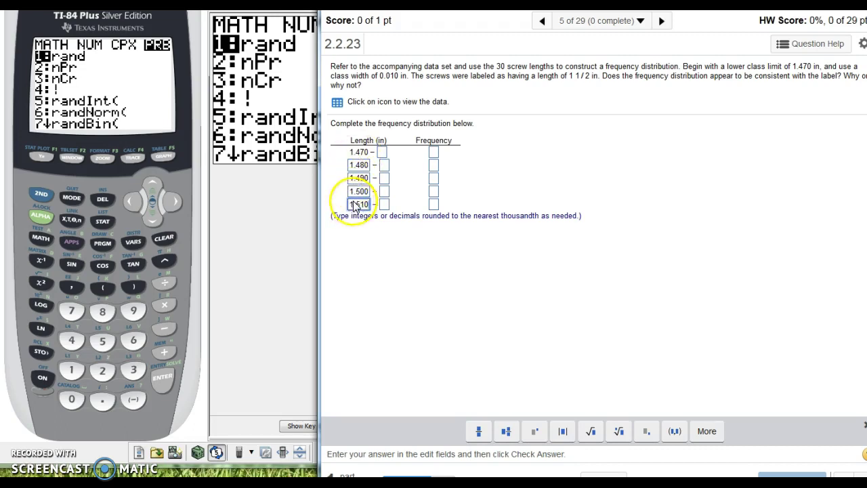
# Fill the upper limits for the first three classes, typing 1.489 (corrected from 1.480) and 1.499.
pyautogui.click(382, 151)
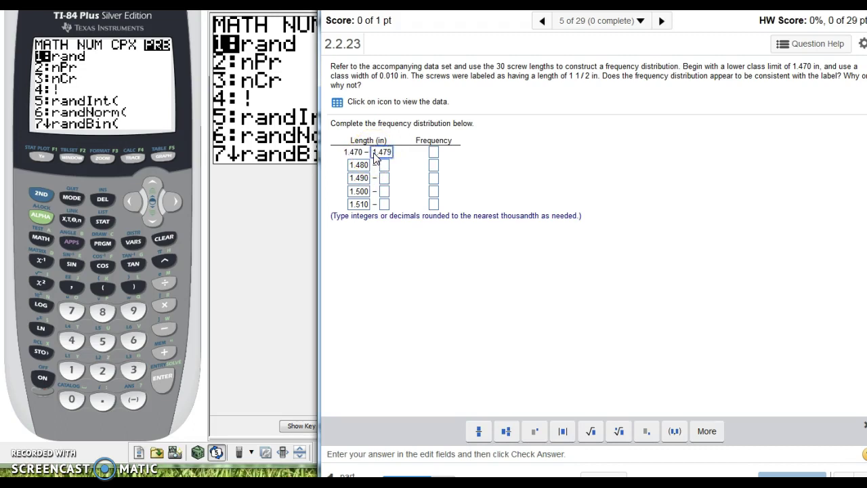
pyautogui.click(372, 157)
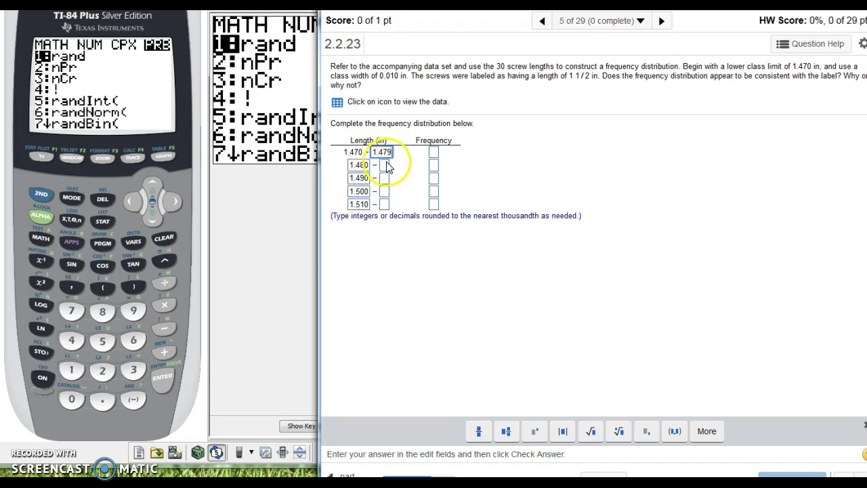
pyautogui.click(384, 166)
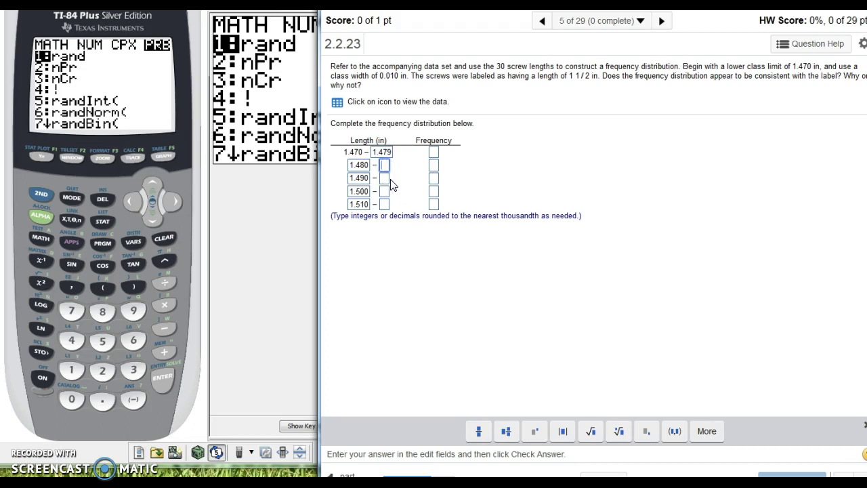
pyautogui.write('1.480')
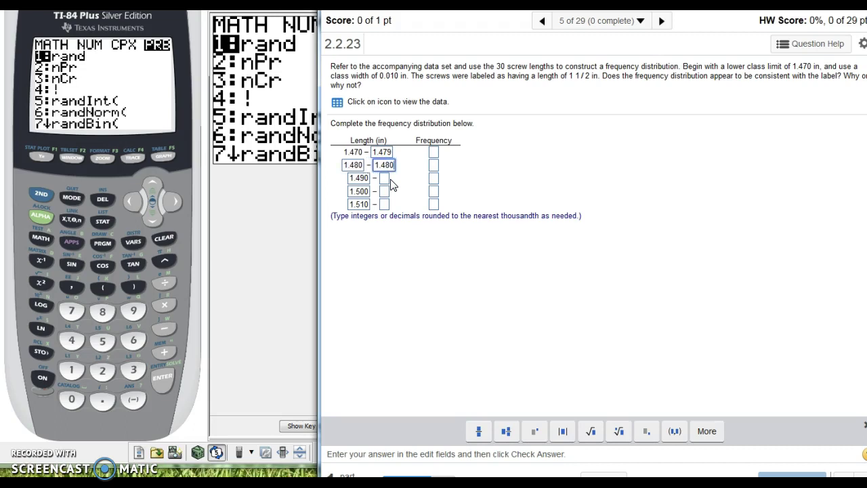
pyautogui.press('BackSpace')
pyautogui.write('9')
pyautogui.click(385, 179)
pyautogui.write('1.499')
pyautogui.click(384, 192)
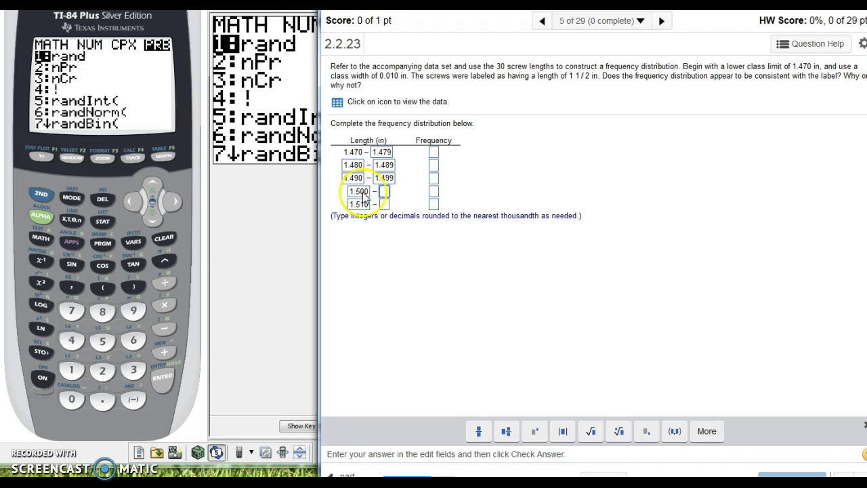
# Key 1.499 into the TI-84 emulator, clearing an initial mistaken entry.
pyautogui.click(67, 370)
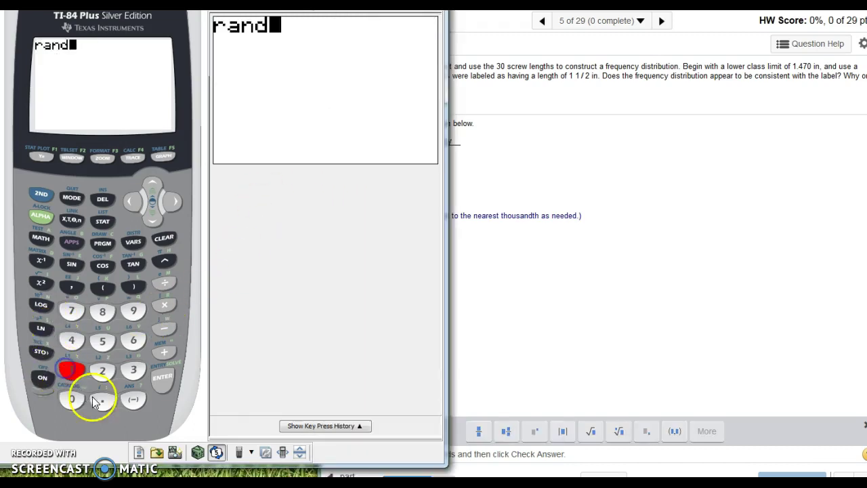
pyautogui.click(103, 400)
pyautogui.click(71, 340)
pyautogui.click(133, 311)
pyautogui.click(134, 311)
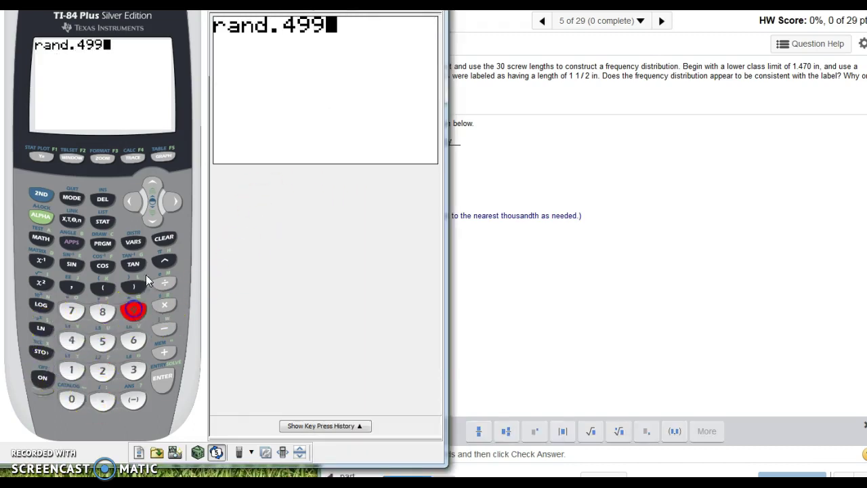
pyautogui.click(164, 238)
pyautogui.click(71, 370)
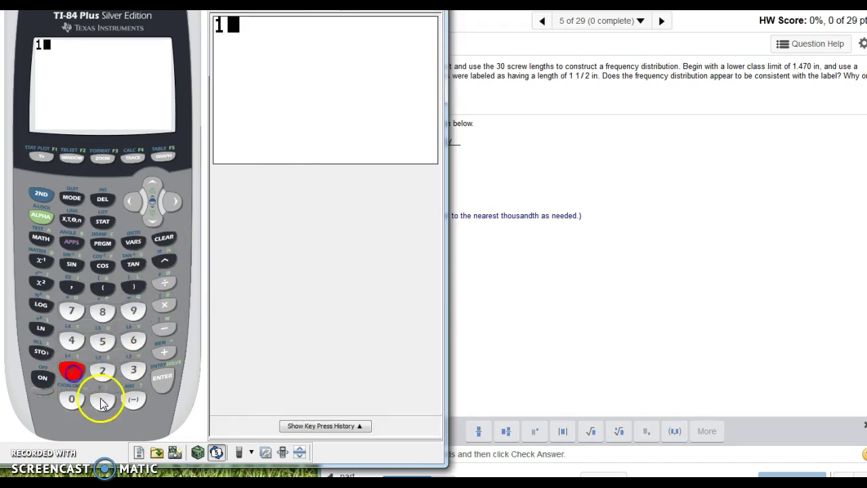
pyautogui.click(103, 400)
pyautogui.click(71, 340)
pyautogui.click(122, 310)
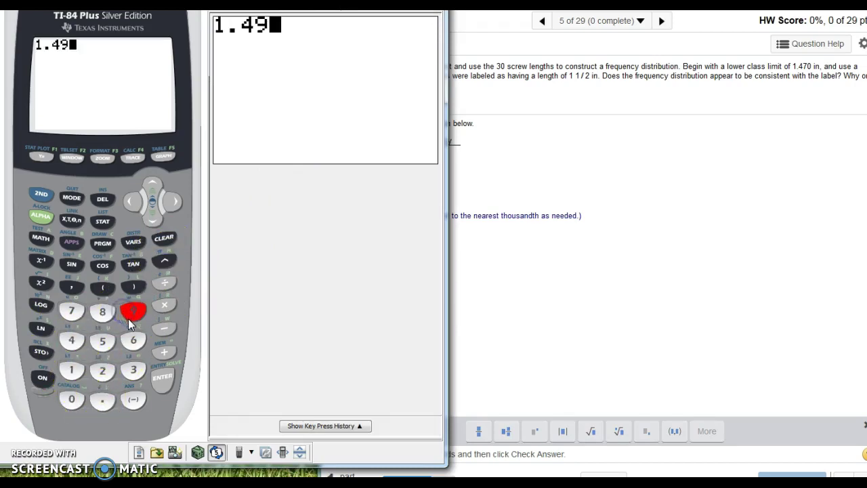
pyautogui.click(128, 316)
# Add the 0.010 class width and evaluate the sum to get 1.509.
pyautogui.click(162, 352)
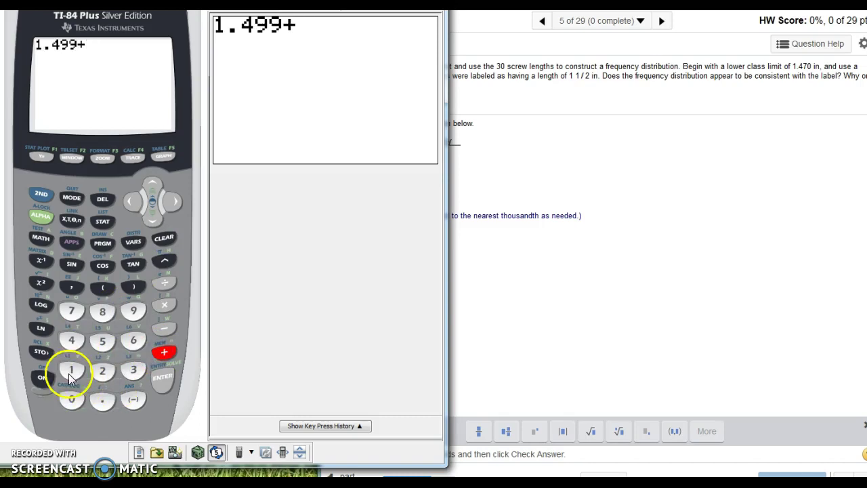
pyautogui.click(71, 400)
pyautogui.click(102, 401)
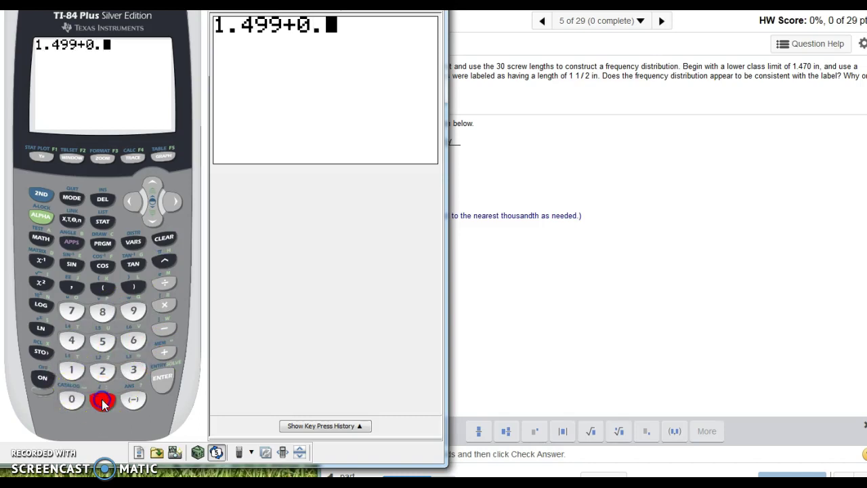
pyautogui.click(543, 236)
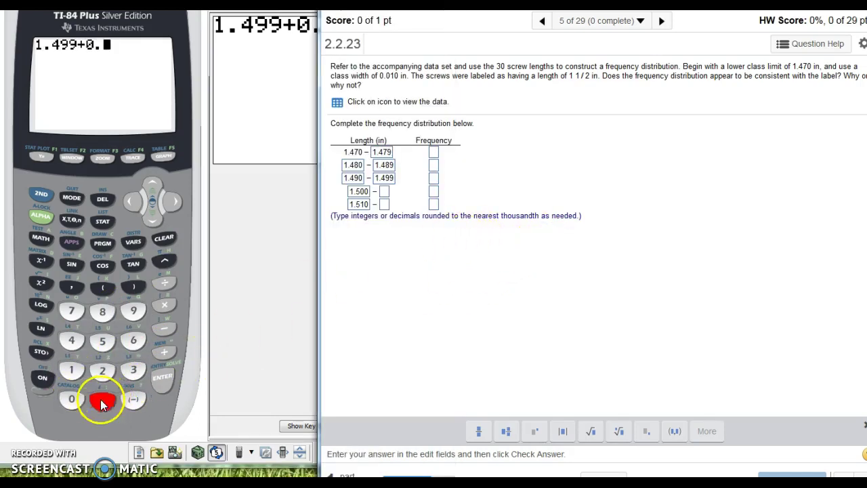
pyautogui.click(71, 370)
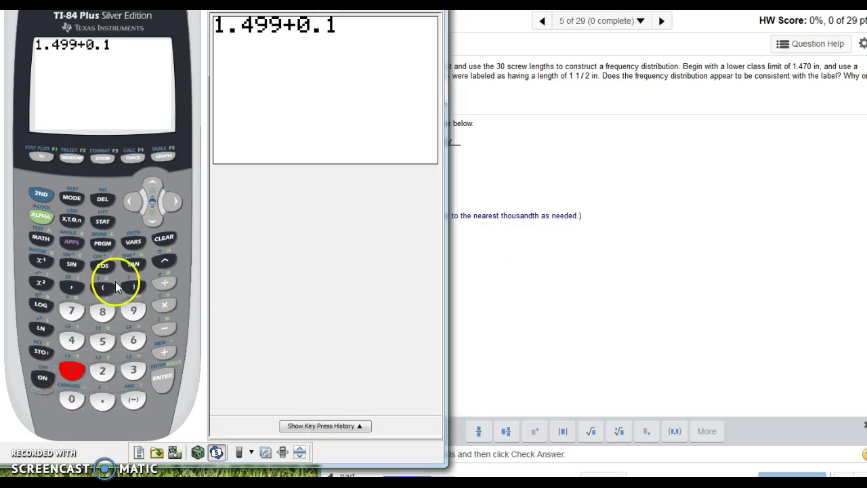
pyautogui.click(129, 201)
pyautogui.click(65, 392)
pyautogui.click(65, 384)
pyautogui.click(71, 397)
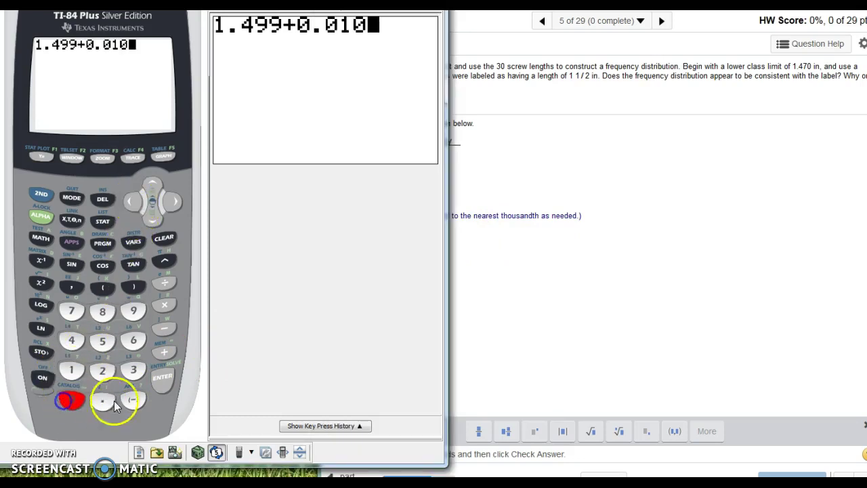
pyautogui.click(164, 386)
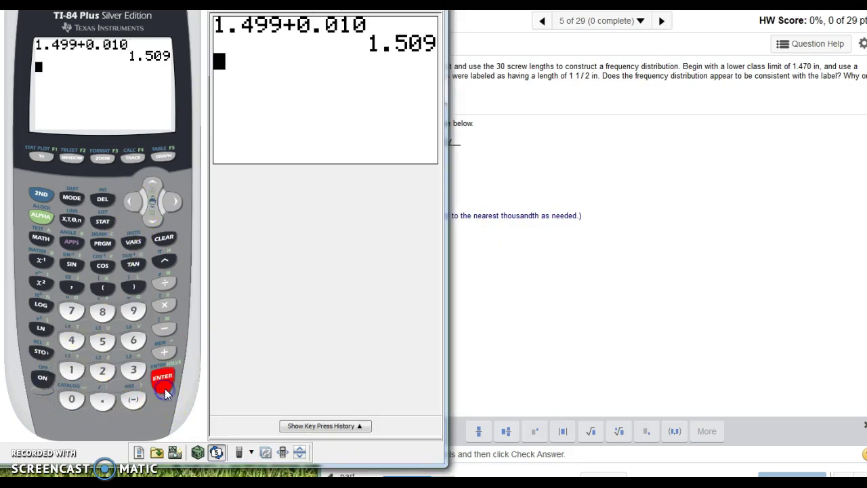
# Type upper limits 1.509 and 1.519 for the 1.500 and 1.510 classes.
pyautogui.click(537, 335)
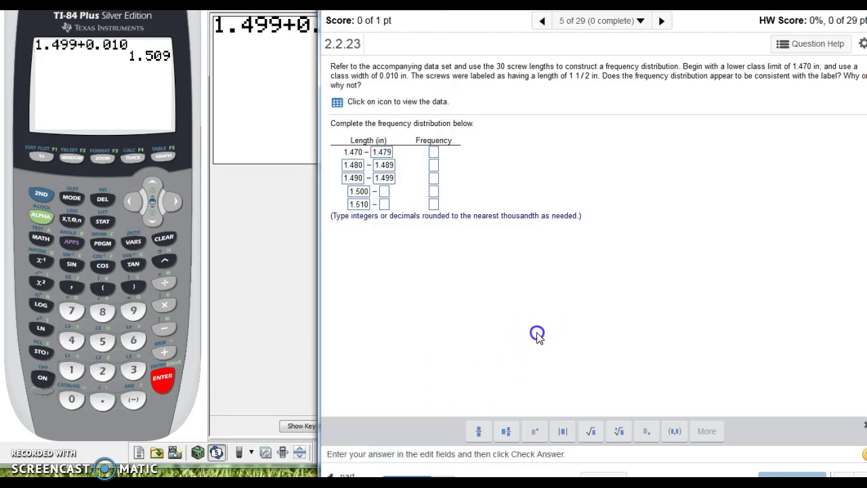
pyautogui.click(384, 191)
pyautogui.write('1.509')
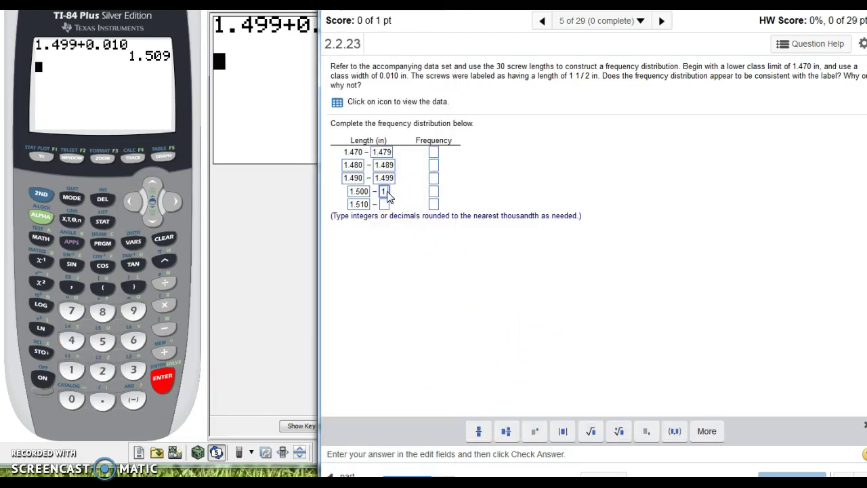
pyautogui.click(386, 205)
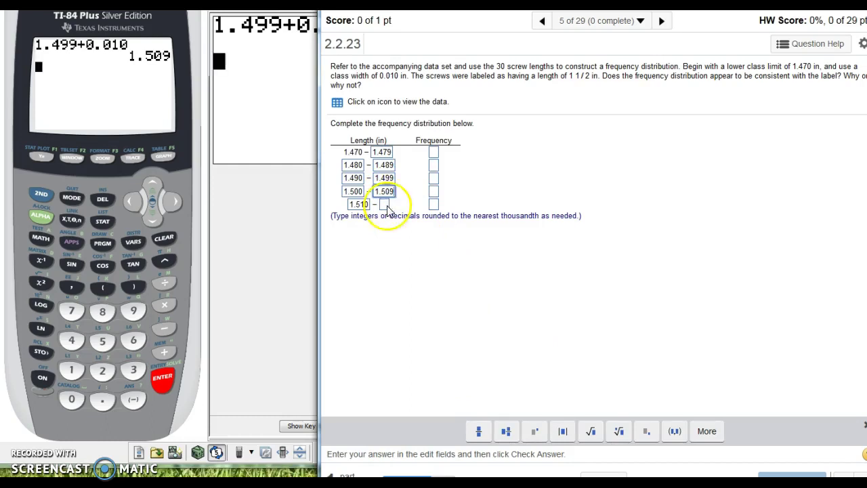
pyautogui.write('1.5')
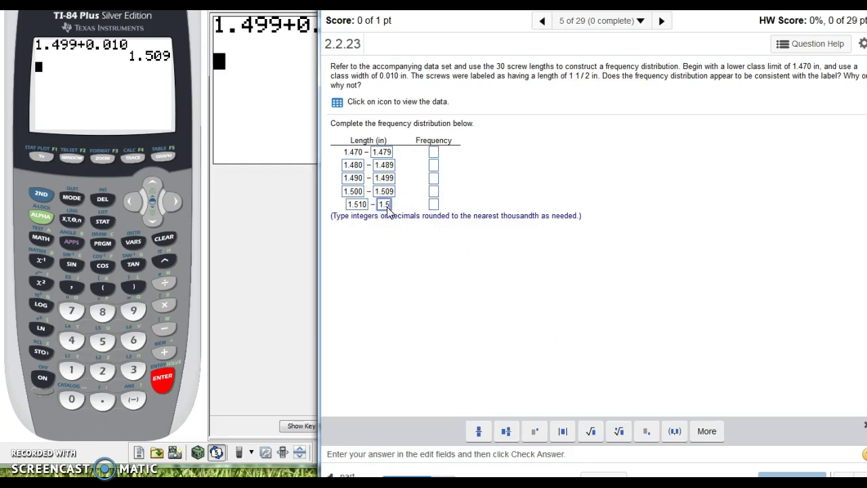
pyautogui.write('19')
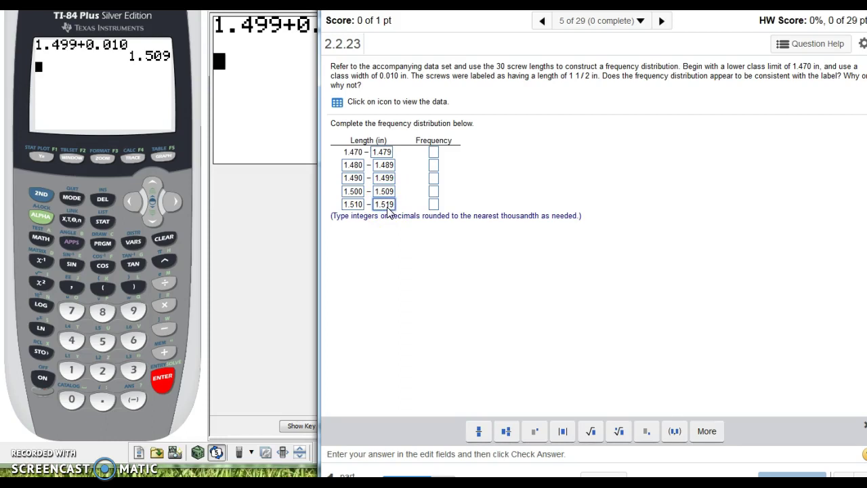
# Open the 30-value screw-length Data Table and drag it clear of the answer table.
pyautogui.click(337, 103)
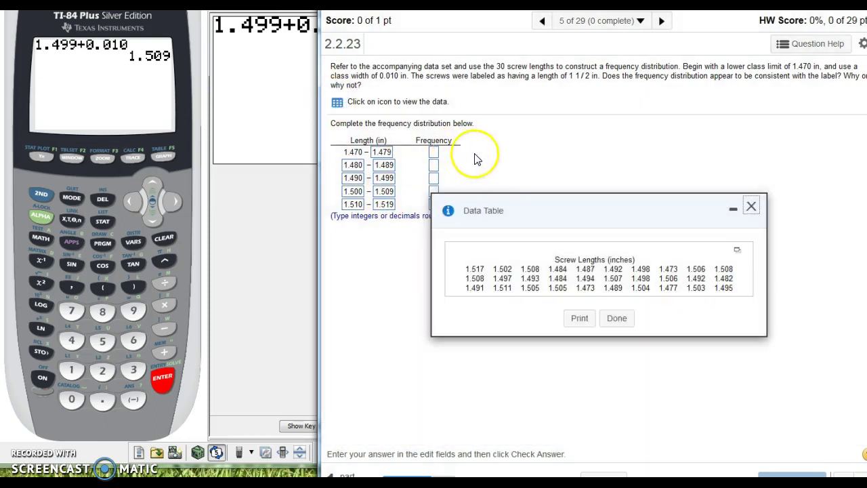
pyautogui.moveTo(525, 200); pyautogui.dragTo(726, 95)
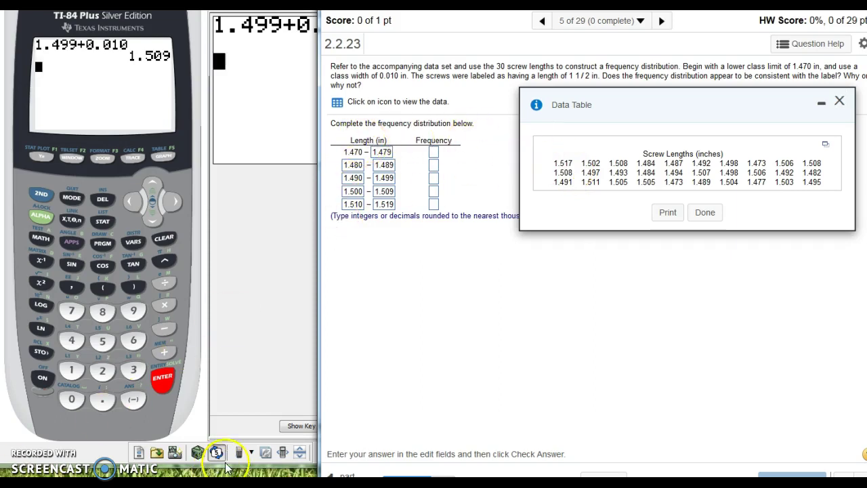
# Enter frequencies 3, 5, 9, 11 and 2 for the five classes and close the Data Table.
pyautogui.click(435, 154)
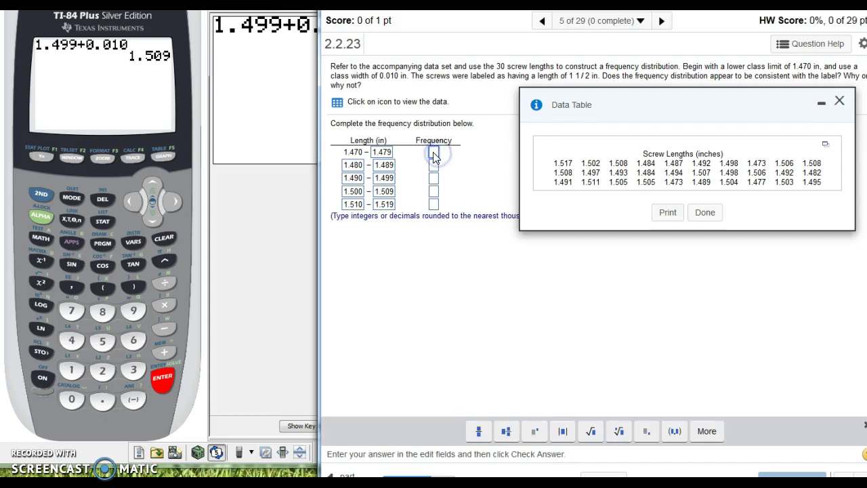
pyautogui.write('3')
pyautogui.click(433, 166)
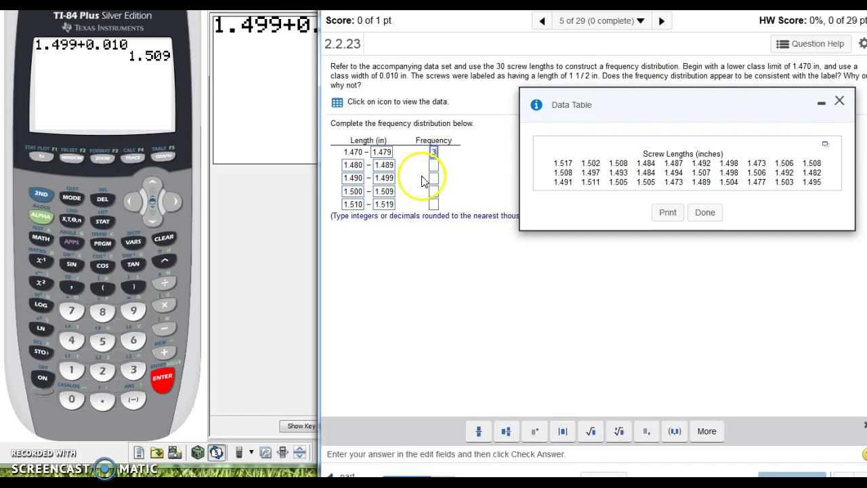
pyautogui.write('5')
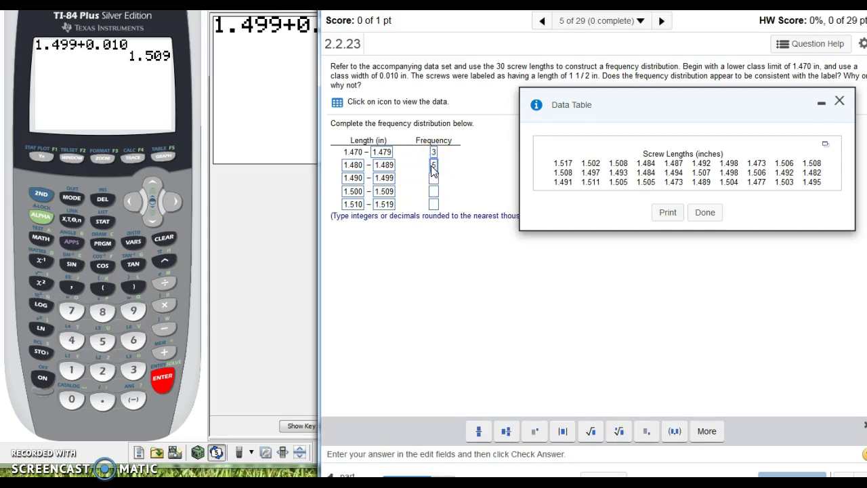
pyautogui.click(421, 170)
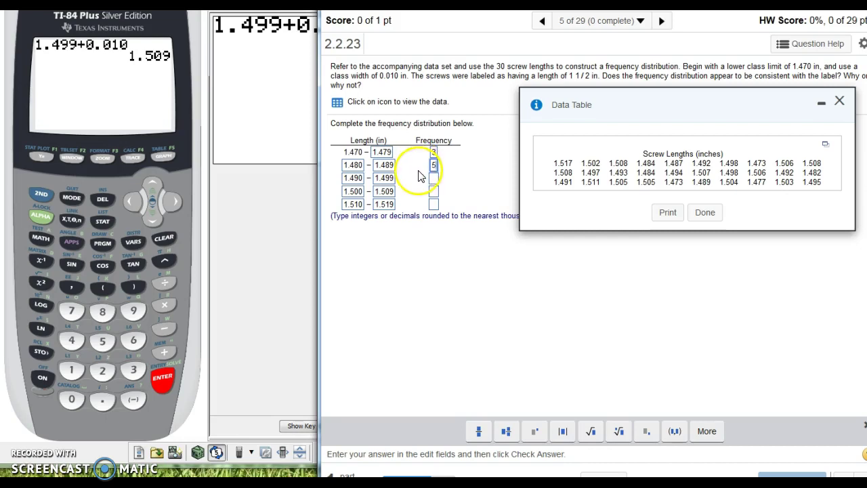
pyautogui.click(435, 177)
pyautogui.write('9')
pyautogui.click(434, 192)
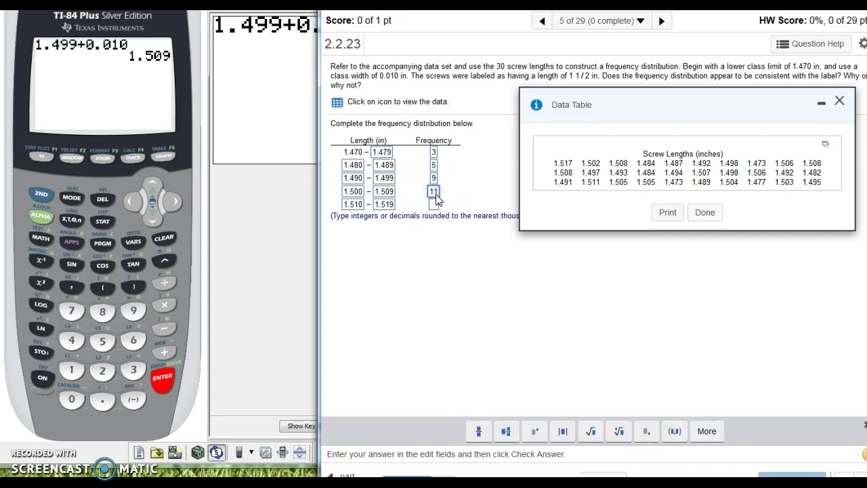
pyautogui.click(434, 204)
pyautogui.write('2')
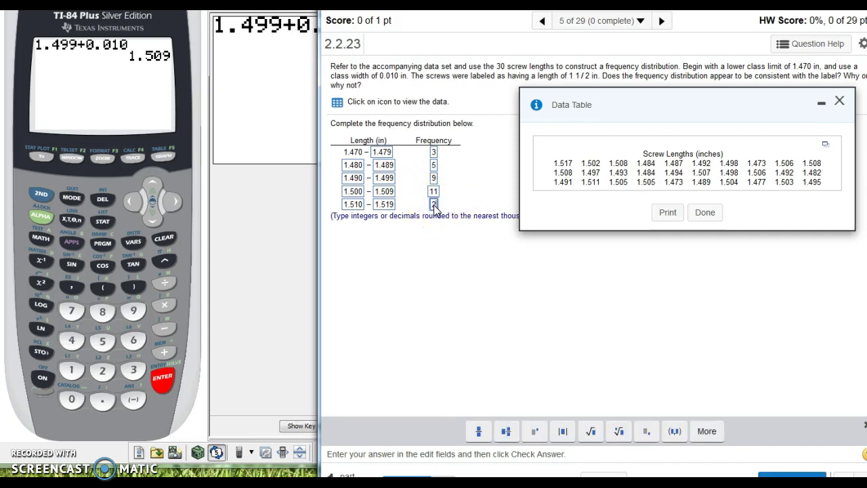
pyautogui.click(706, 214)
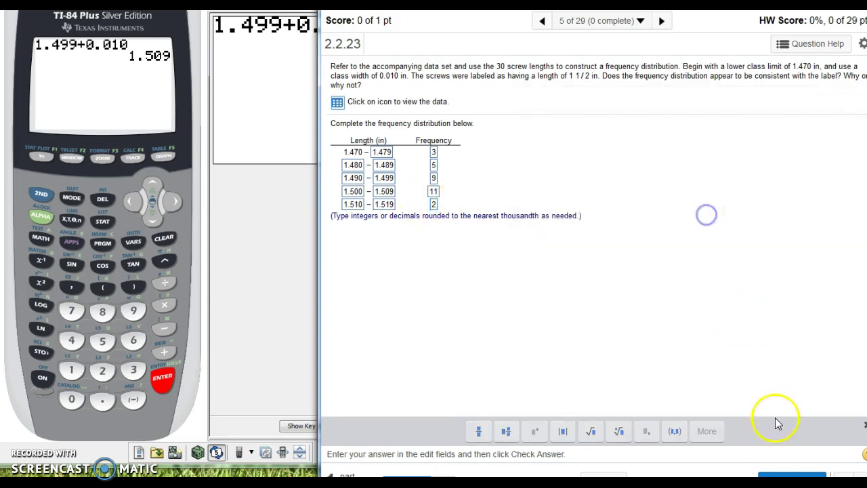
# Check the answer, dismiss the Good job! message, then open and close Question Help.
pyautogui.click(791, 475)
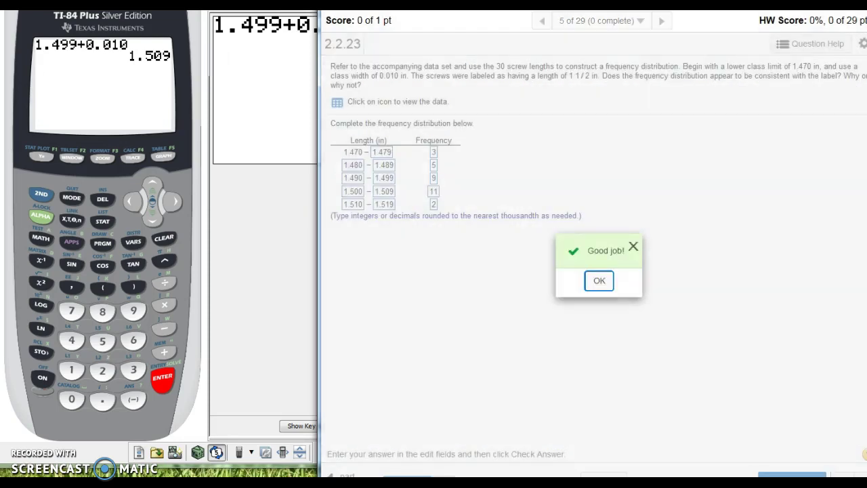
pyautogui.click(632, 246)
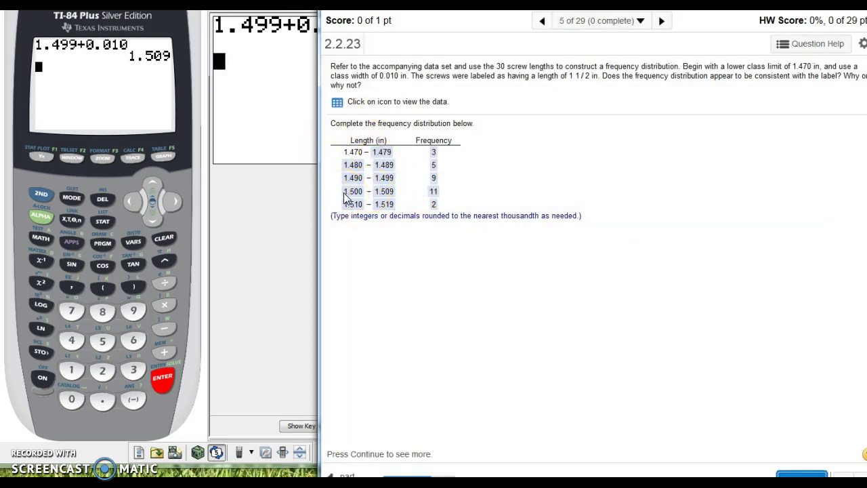
pyautogui.click(811, 44)
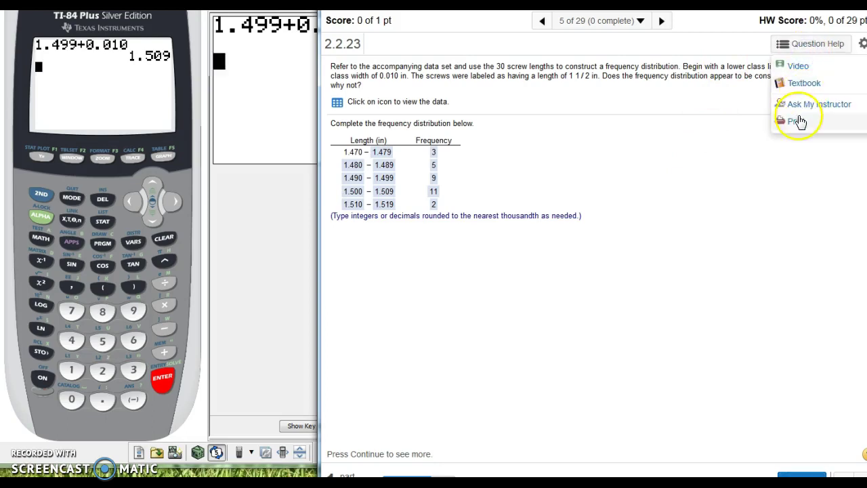
pyautogui.click(569, 83)
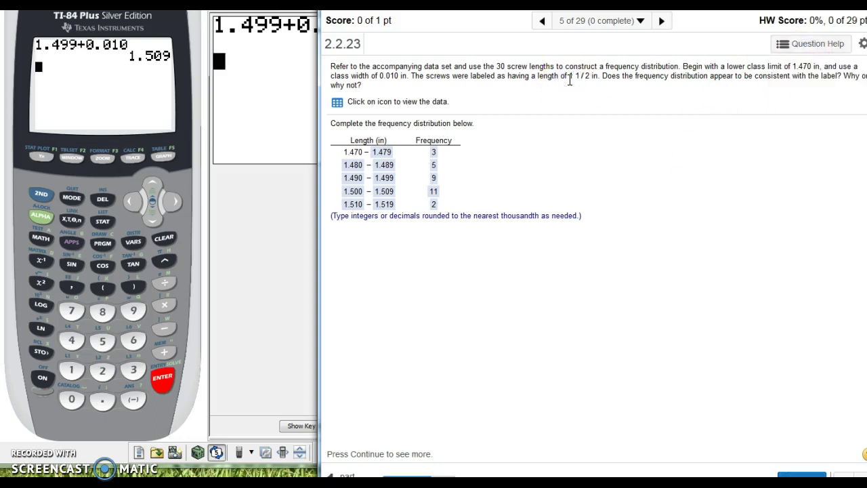